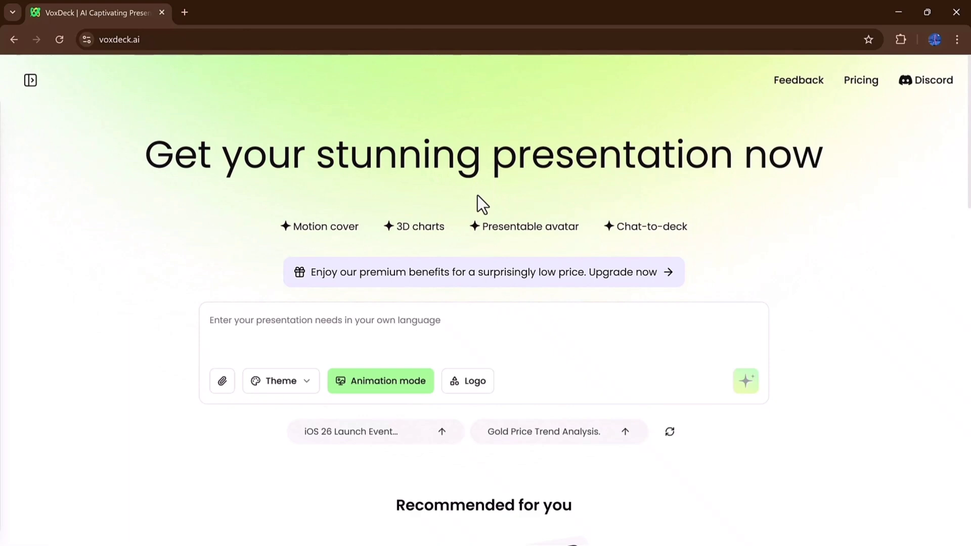
Enter a professional pitch-deck prompt for EcoRide, an electric-bike startup.
scroll(492, 456, down, 4)
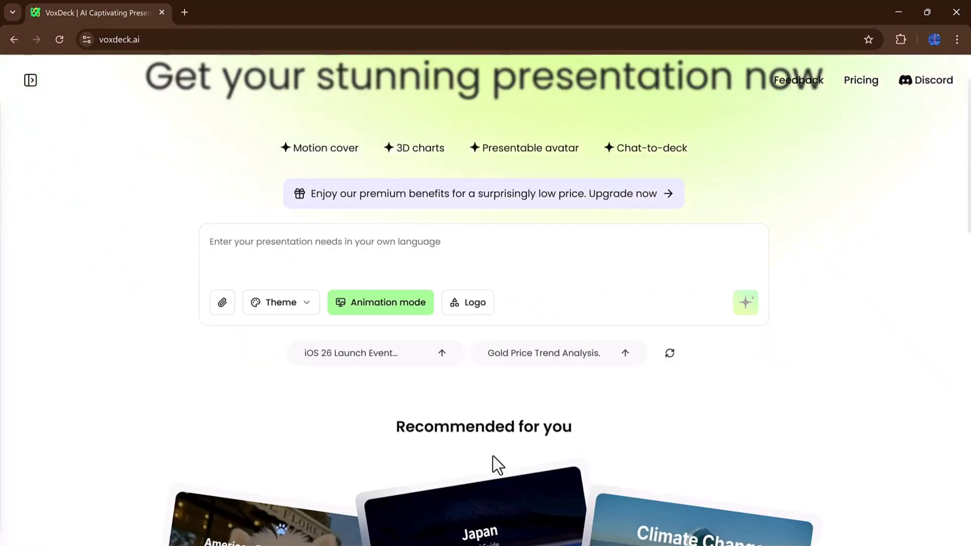
scroll(492, 454, down, 2)
scroll(492, 454, down, 3)
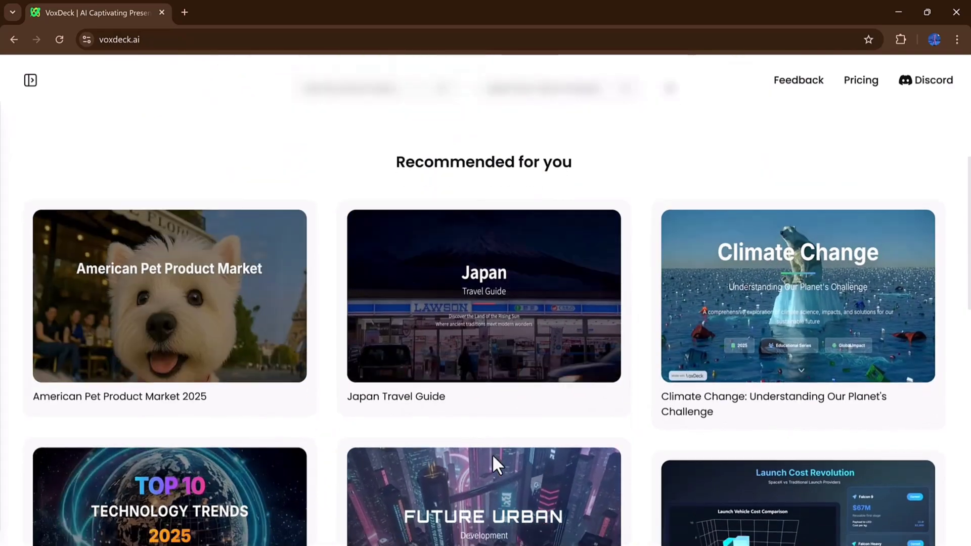
scroll(493, 454, down, 3)
scroll(492, 454, down, 4)
scroll(492, 457, down, 2)
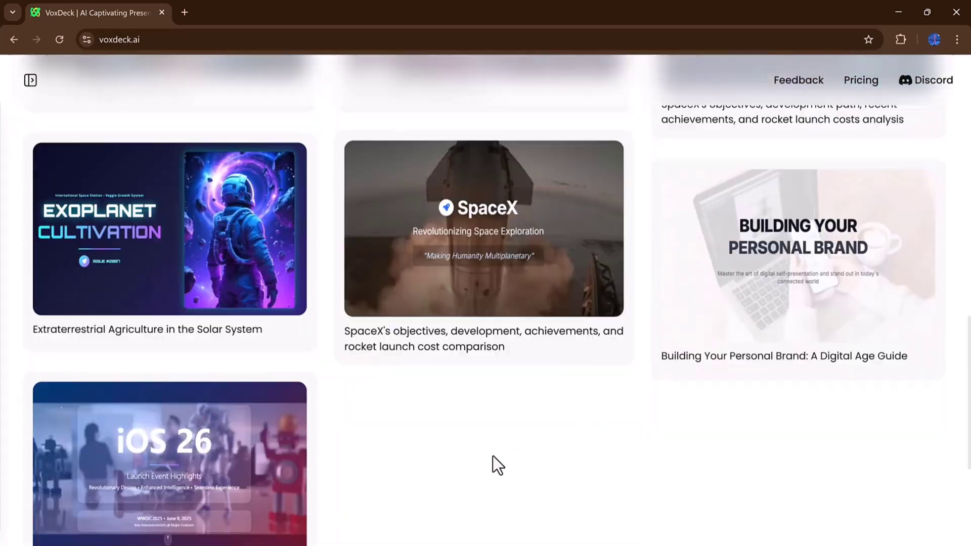
scroll(492, 455, down, 3)
scroll(492, 456, up, 15)
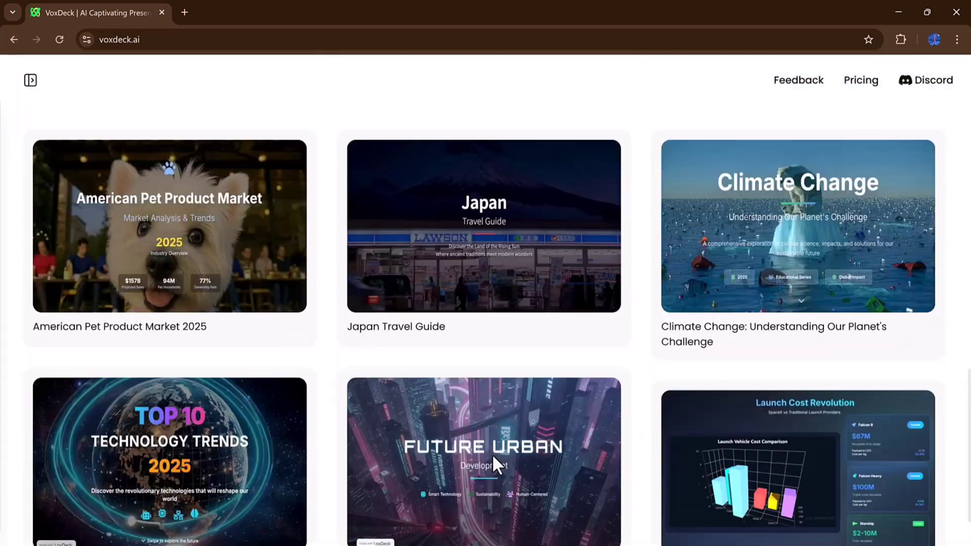
scroll(492, 456, up, 5)
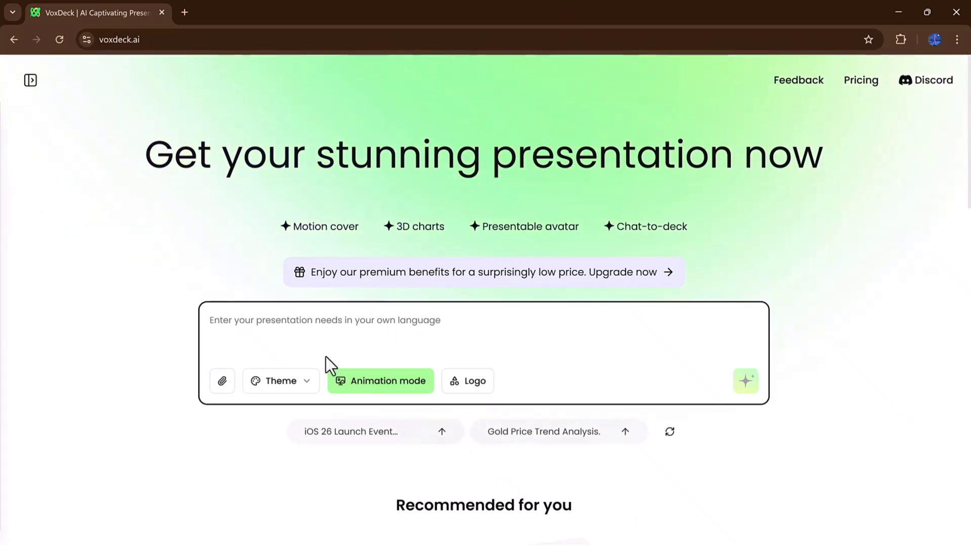
text(Create a professional pitch deck for a startup called EcoRide offering electric bikes for delivery services. Include market opportunity, problem, solution, business model, competitive analysis, pricing, and future roadmap.)
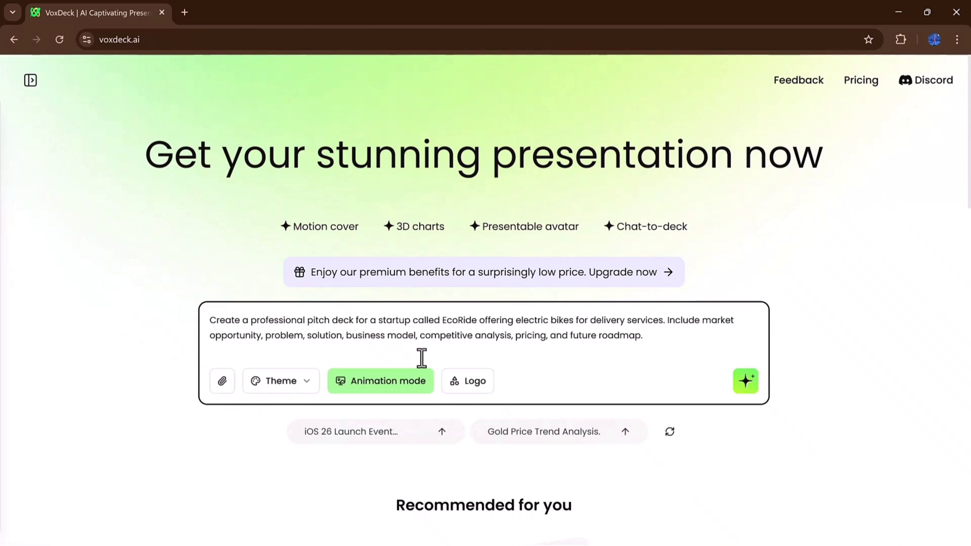
Choose the Business theme, turn off animation mode, and generate the deck.
click(292, 385)
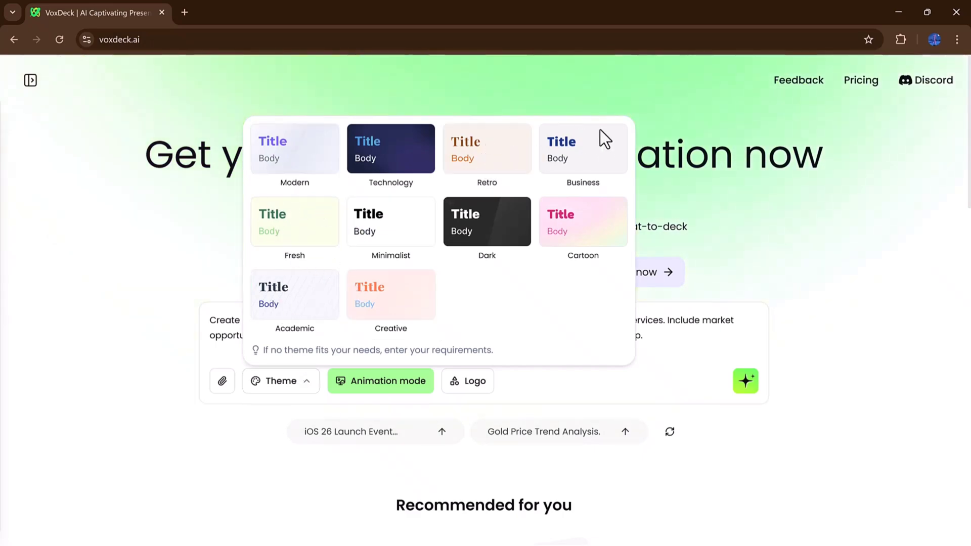
click(604, 143)
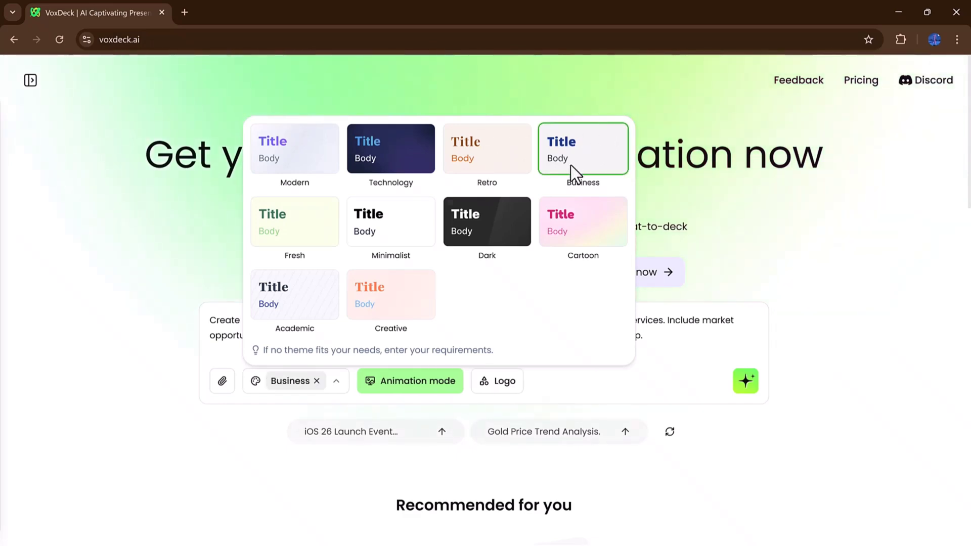
click(677, 351)
mouse_move(411, 381)
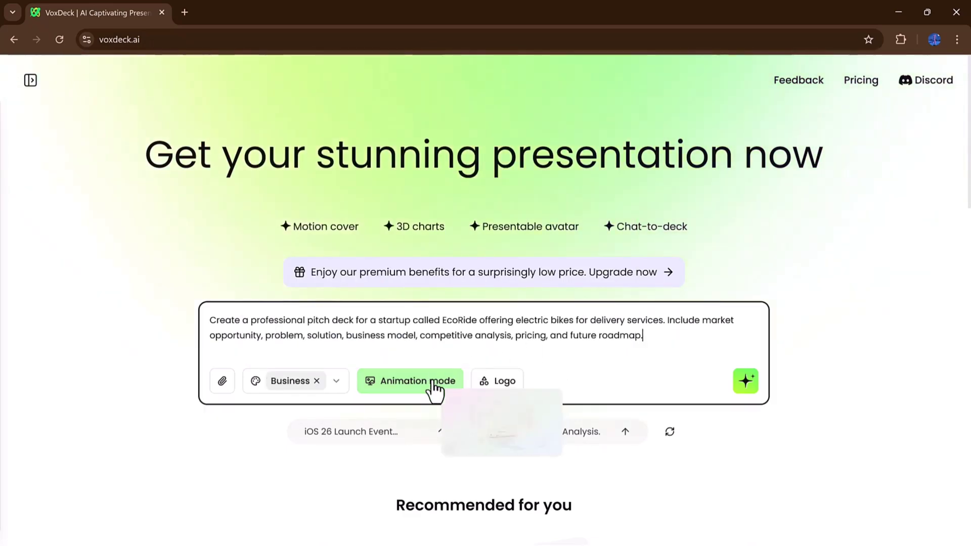
click(434, 388)
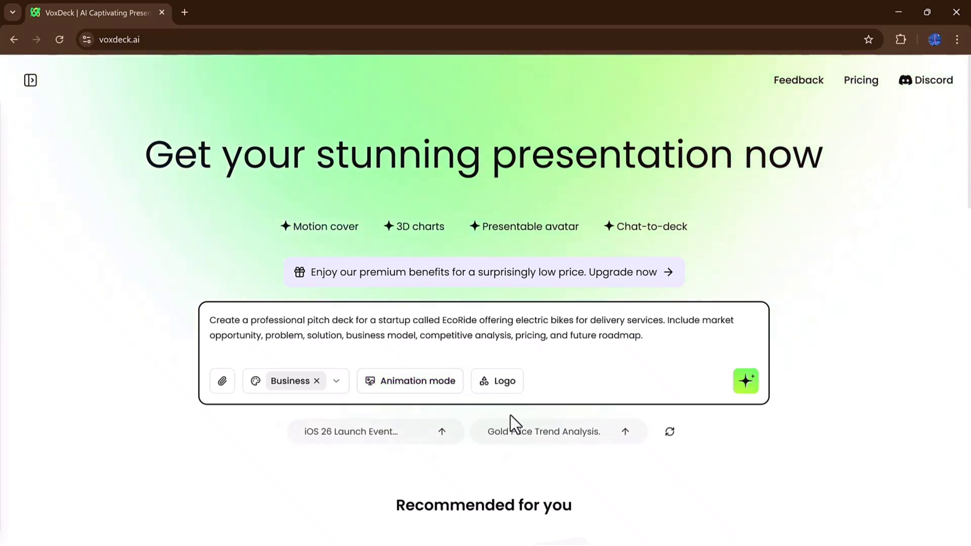
click(743, 384)
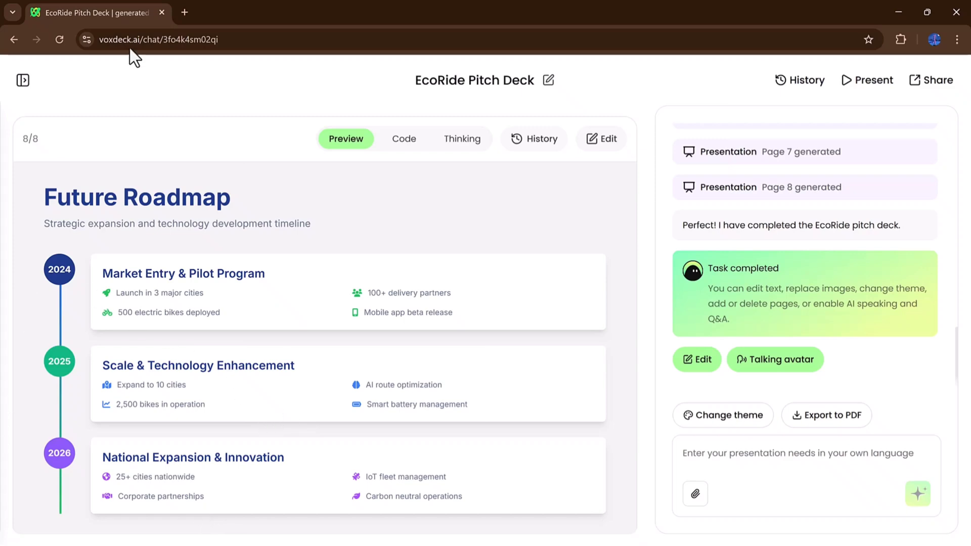
Review the EcoRide slides from the Future Roadmap slide back up to the title slide.
scroll(222, 262, down, 3)
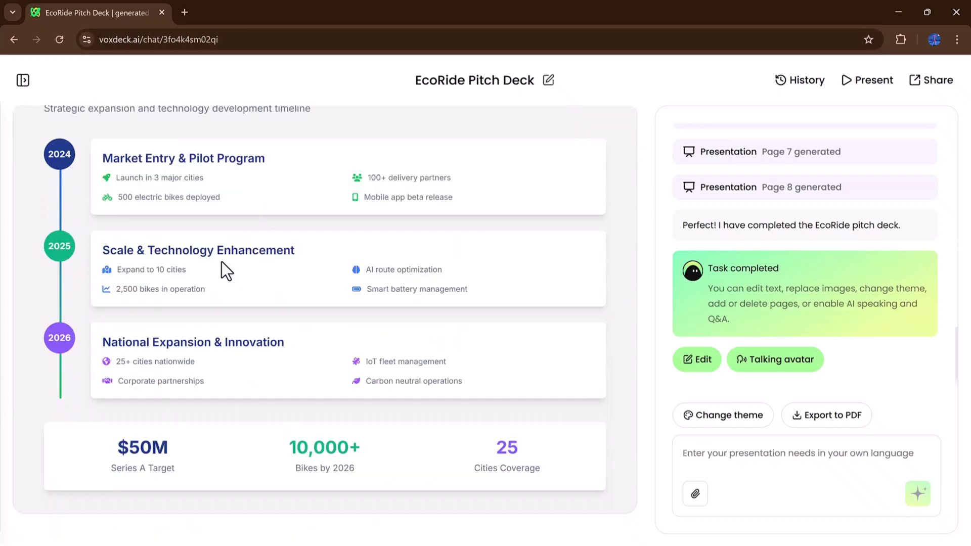
scroll(222, 261, up, 3)
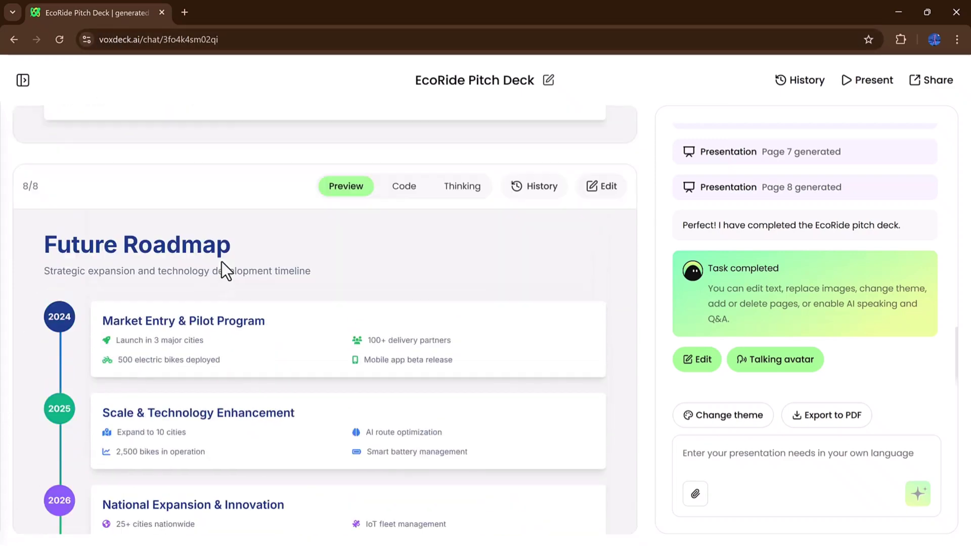
scroll(222, 262, up, 3)
scroll(222, 261, up, 4)
scroll(221, 262, up, 5)
scroll(222, 262, up, 2)
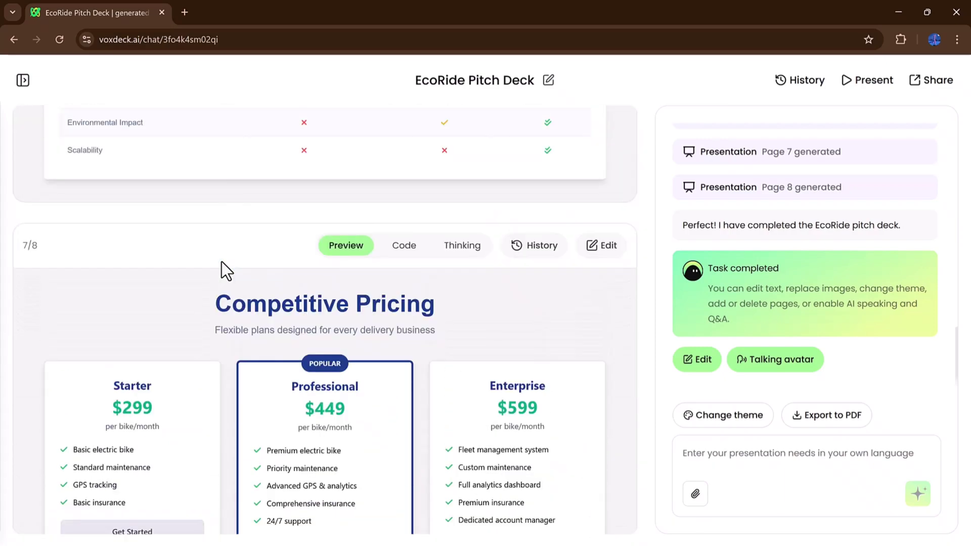
scroll(221, 262, up, 4)
scroll(221, 262, up, 5)
scroll(222, 262, up, 5)
scroll(222, 262, up, 5)
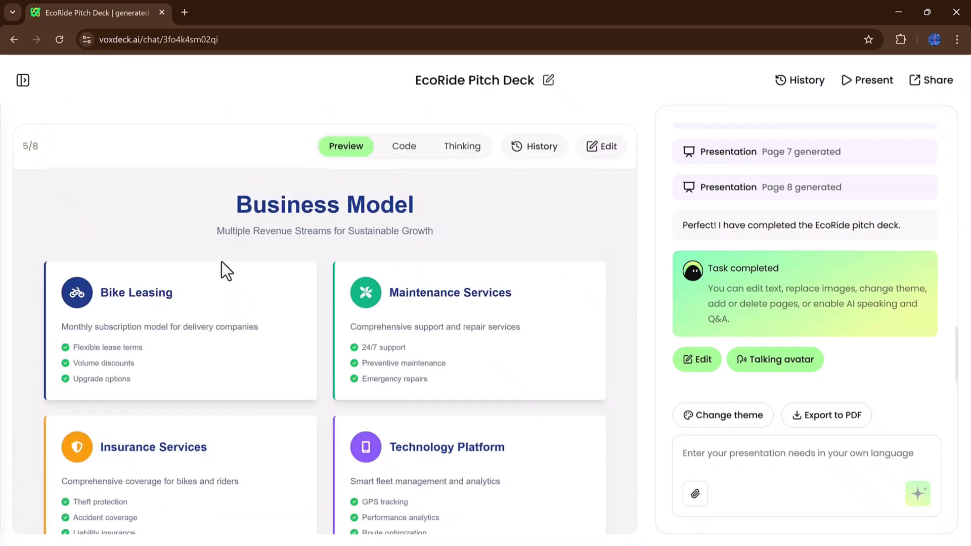
scroll(222, 262, up, 3)
scroll(222, 262, up, 3)
scroll(222, 262, up, 5)
scroll(221, 262, up, 5)
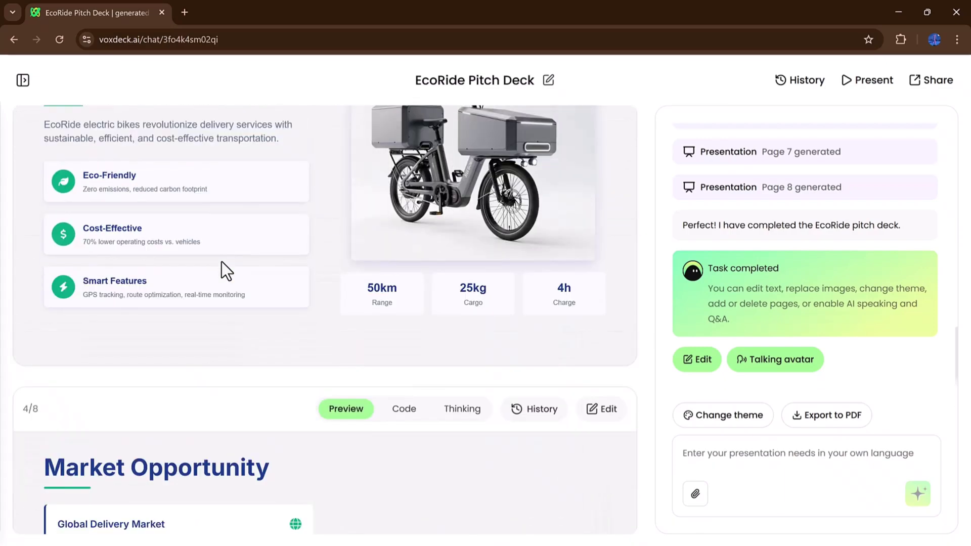
scroll(222, 262, up, 4)
scroll(221, 261, up, 3)
scroll(221, 262, up, 4)
scroll(222, 262, up, 5)
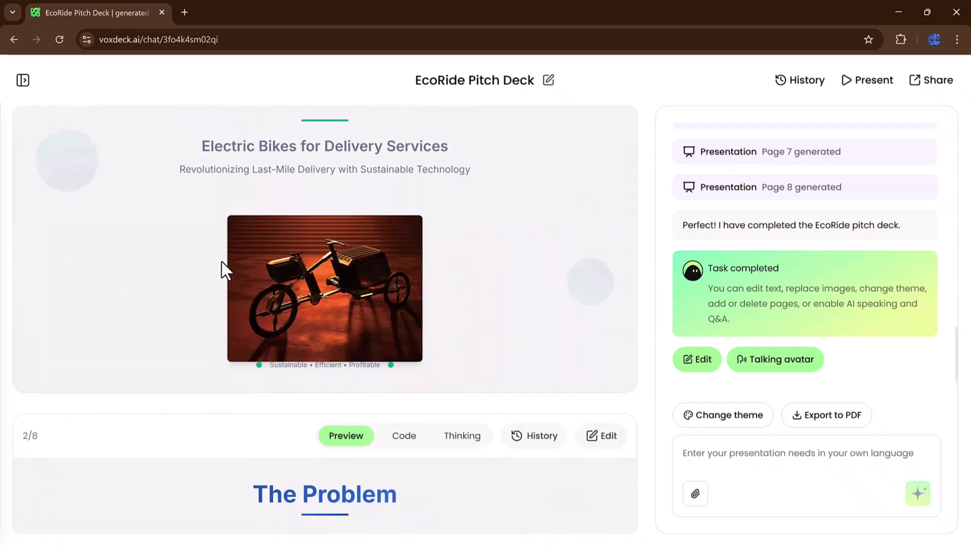
scroll(222, 262, up, 3)
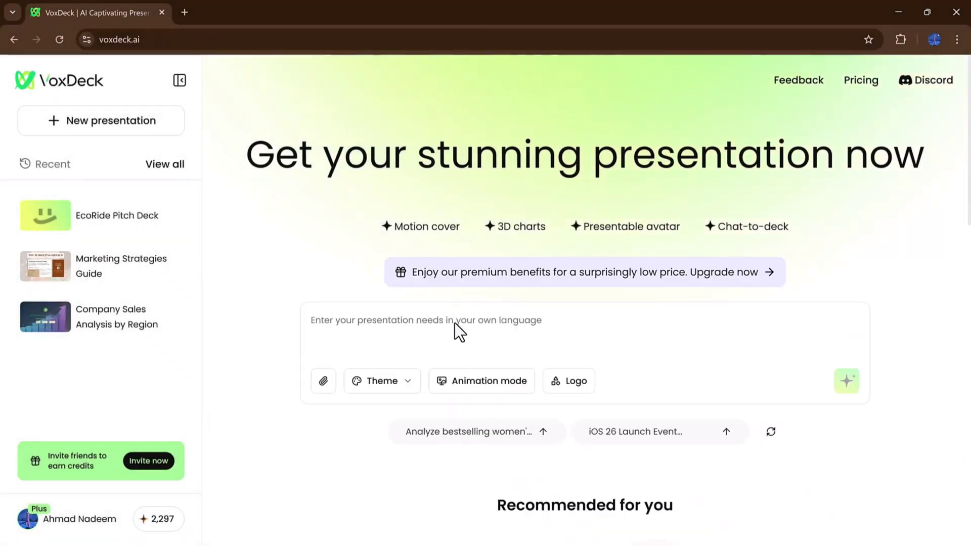
Paste the Generative AI beginners prompt, turn animation mode on, and generate the deck.
text(Build a slide deck explaining How Generative AI works for beginners. Use simple language, visuals, flowcharts, and real-world examples. Include intro, benefits, use-cases, limitations, and future possibilities.)
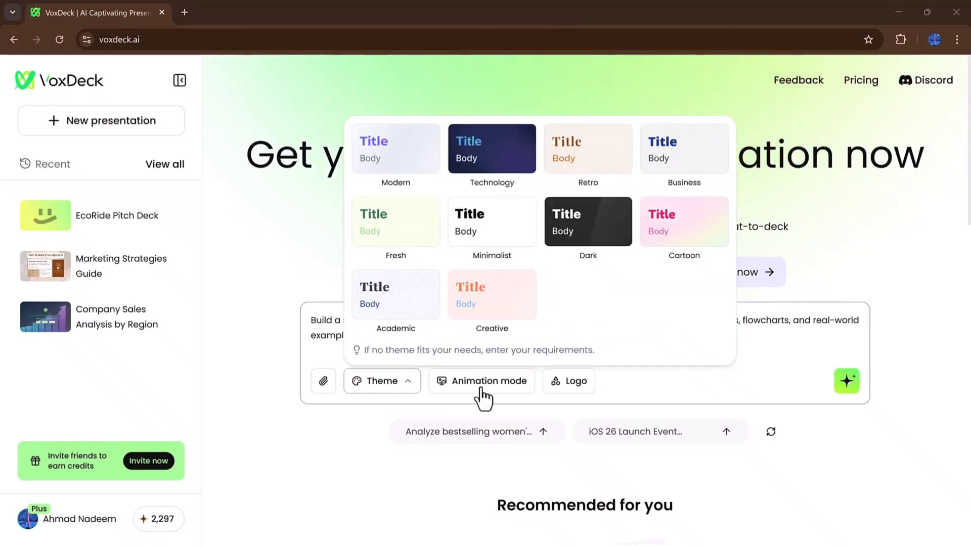
click(440, 385)
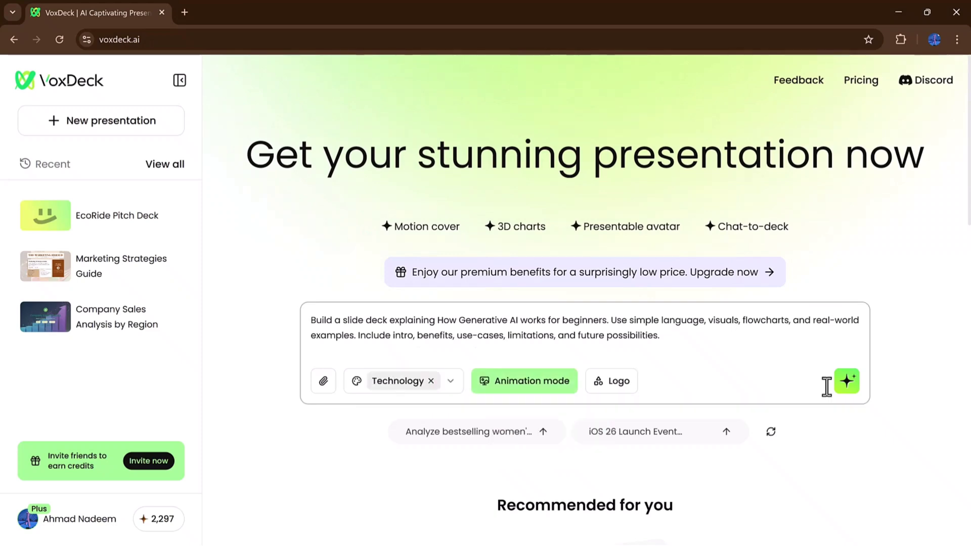
click(853, 386)
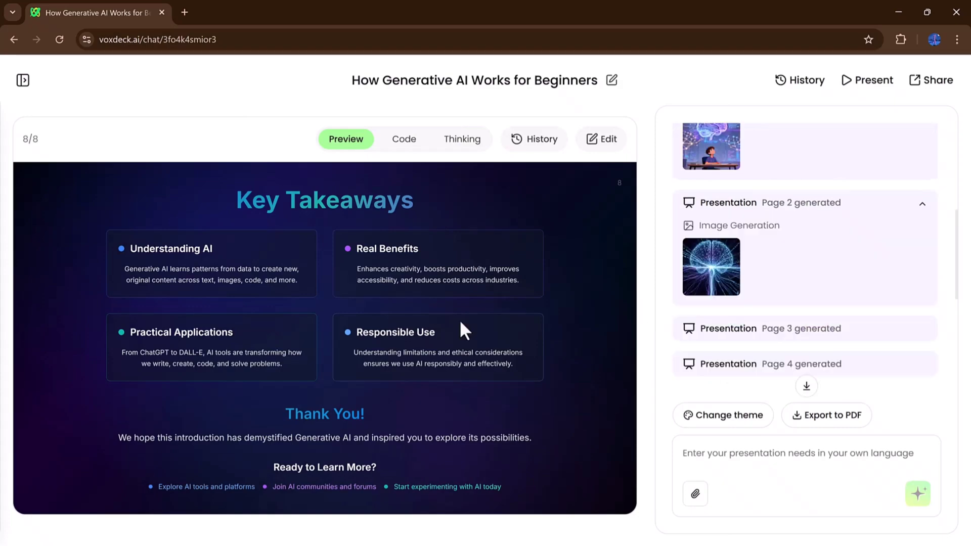
Scroll up and down through the 'How Generative AI Works for Beginners' slides.
scroll(459, 320, up, 5)
scroll(460, 319, up, 5)
scroll(460, 320, up, 5)
scroll(459, 320, up, 8)
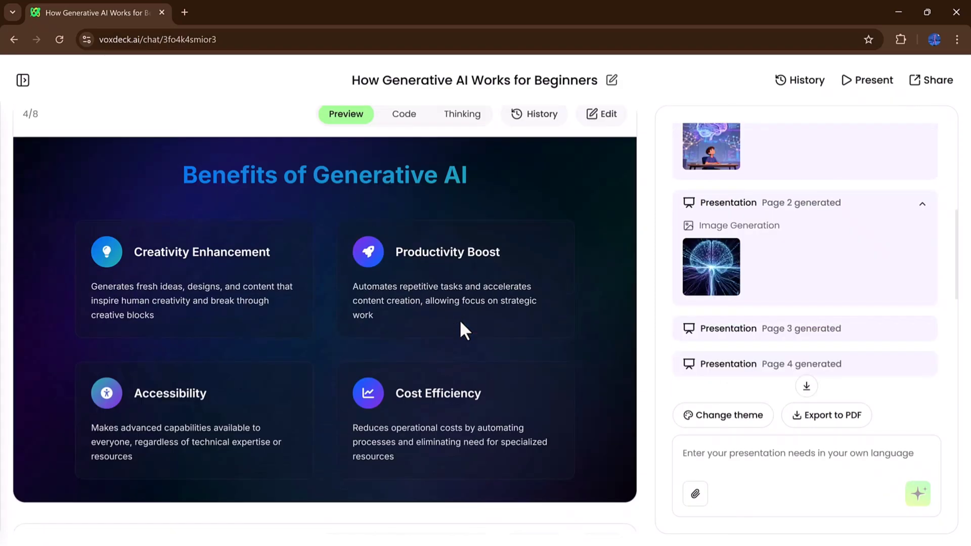
scroll(459, 319, up, 5)
scroll(461, 319, up, 2)
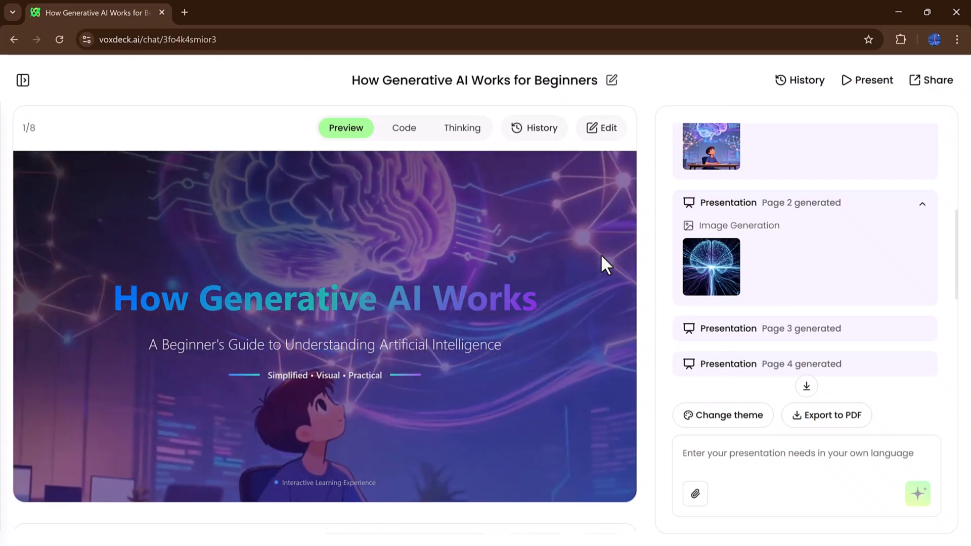
scroll(600, 264, down, 3)
scroll(601, 258, down, 2)
scroll(602, 257, down, 2)
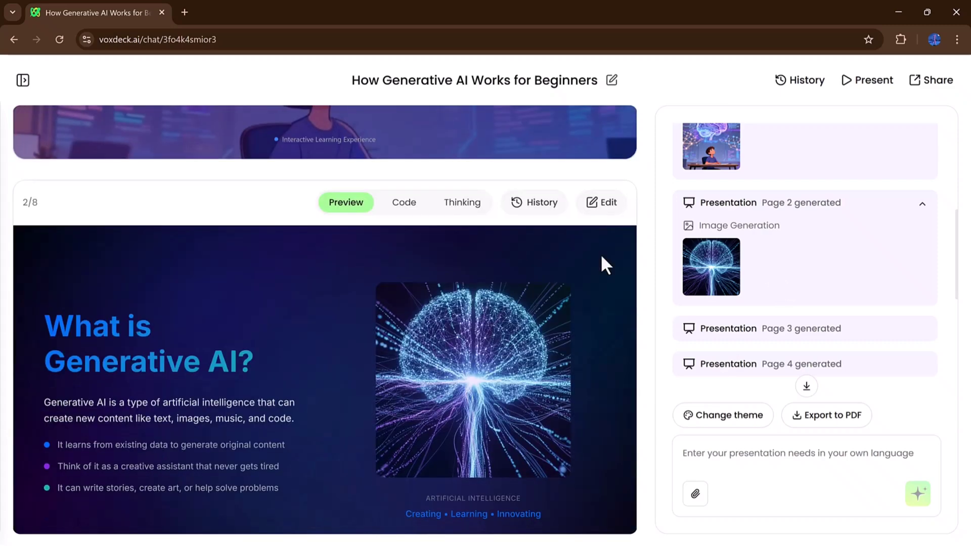
scroll(602, 257, down, 2)
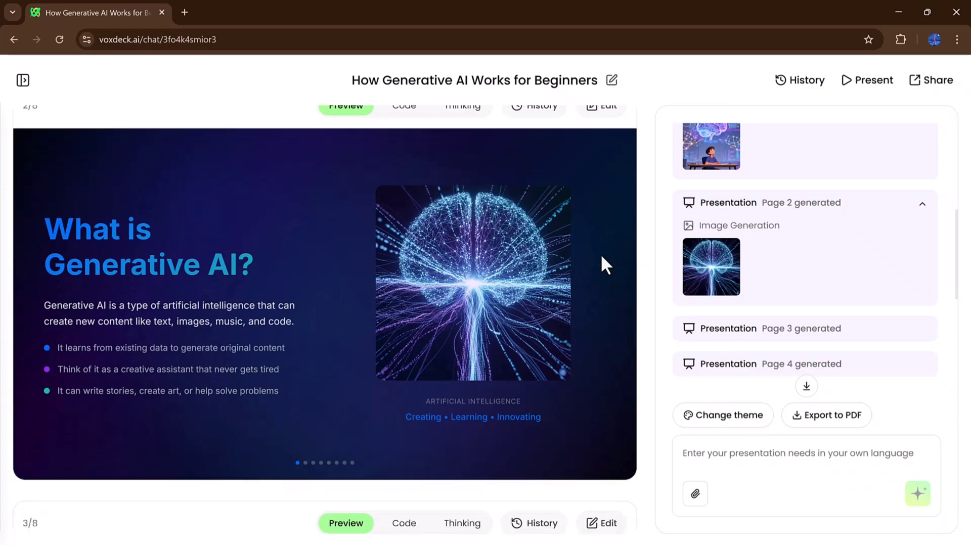
scroll(601, 257, down, 4)
scroll(601, 257, down, 4)
scroll(602, 257, down, 4)
scroll(602, 256, down, 5)
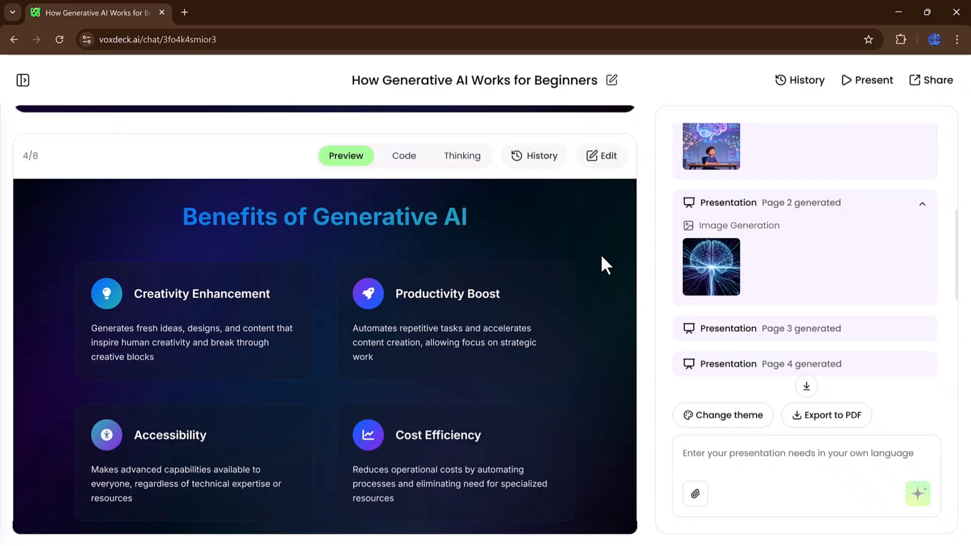
scroll(601, 258, down, 5)
scroll(602, 257, up, 20)
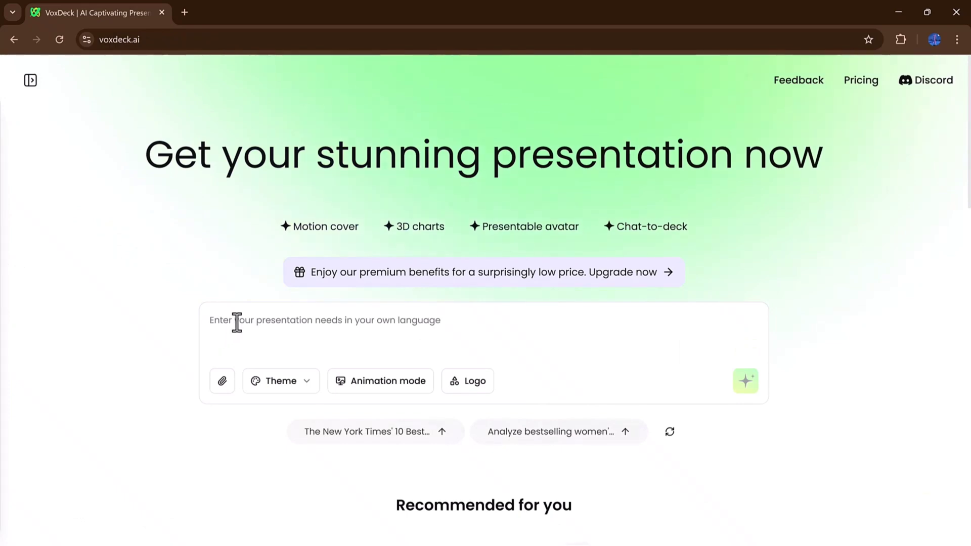
Request the 'How to Grow on TikTok in 2025' deck with animated covers on.
click(242, 319)
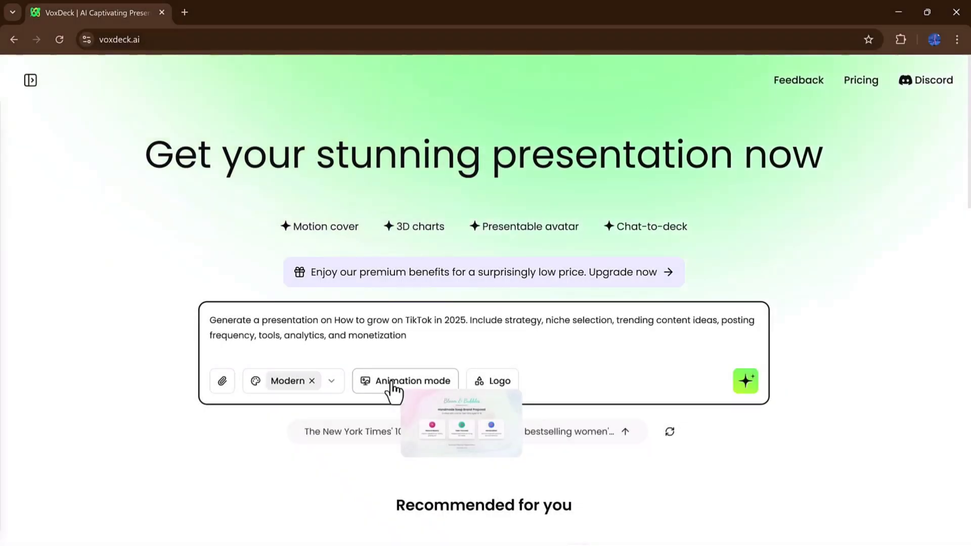
click(394, 385)
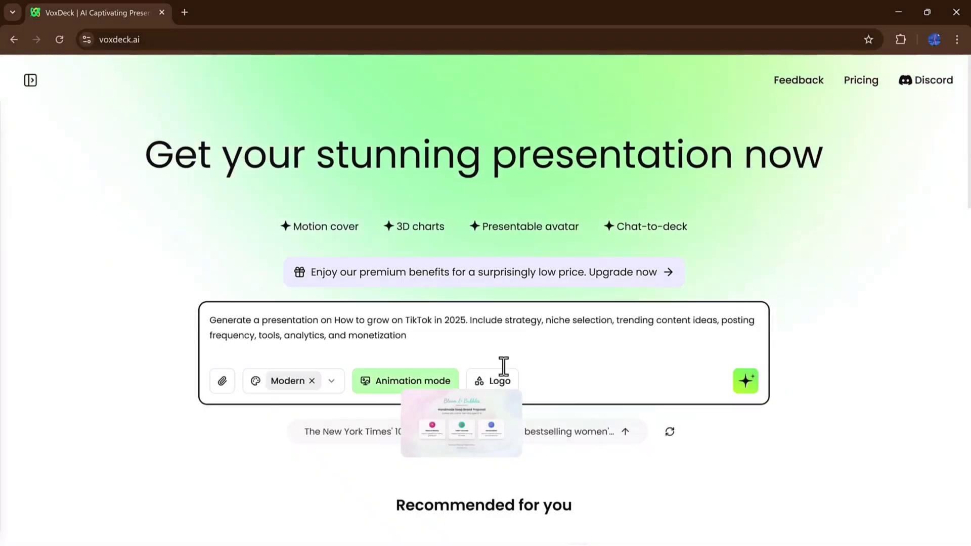
click(745, 383)
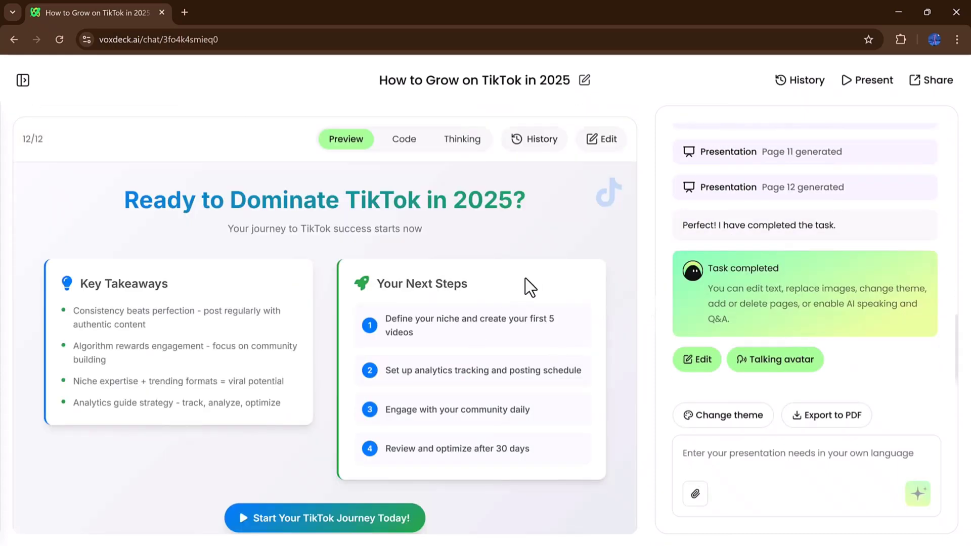
scroll(525, 278, up, 3)
scroll(525, 278, up, 3)
scroll(525, 278, up, 1)
scroll(525, 278, up, 2)
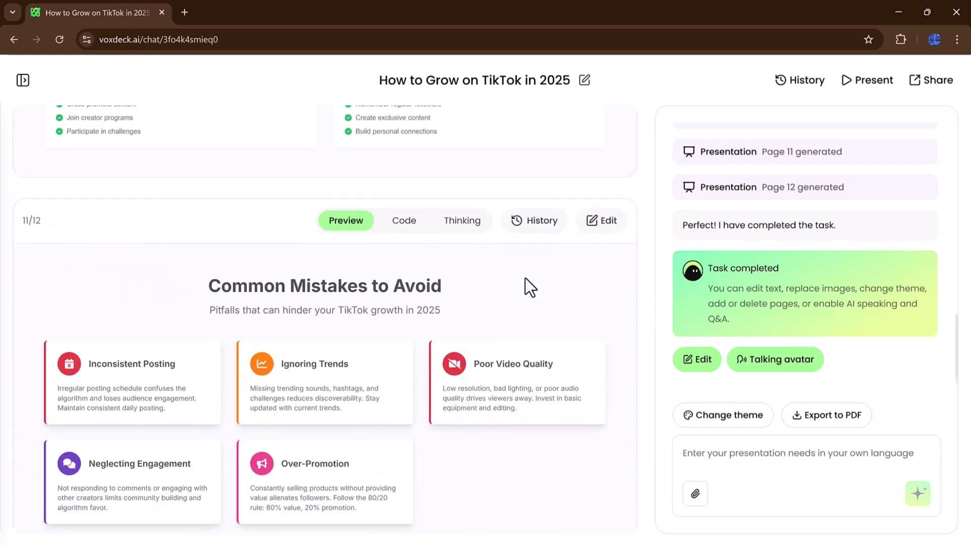
scroll(525, 279, up, 3)
scroll(525, 278, up, 2)
scroll(525, 278, up, 2)
scroll(525, 278, up, 4)
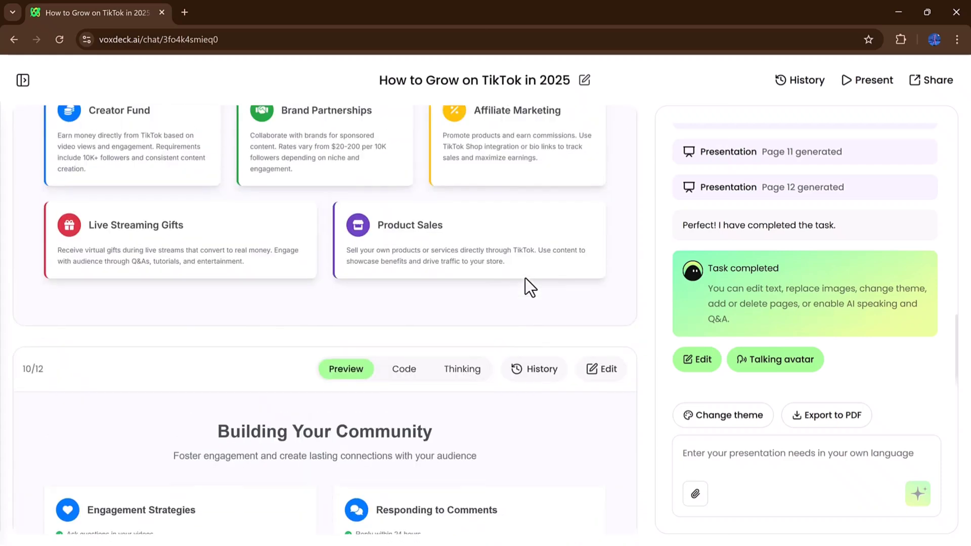
scroll(525, 278, up, 3)
scroll(525, 279, up, 1)
scroll(525, 278, up, 4)
scroll(525, 279, up, 3)
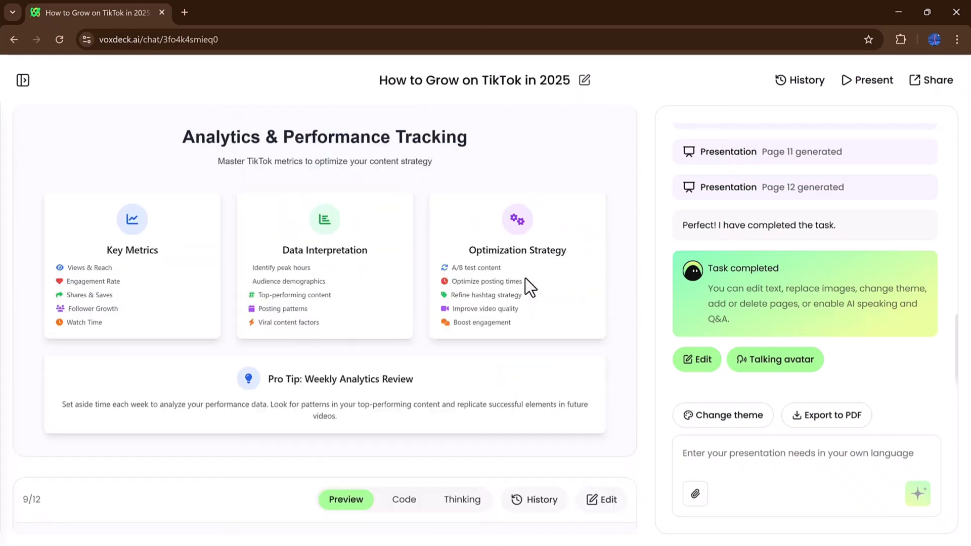
scroll(525, 278, up, 4)
scroll(525, 278, up, 4)
scroll(525, 279, up, 4)
scroll(525, 279, up, 3)
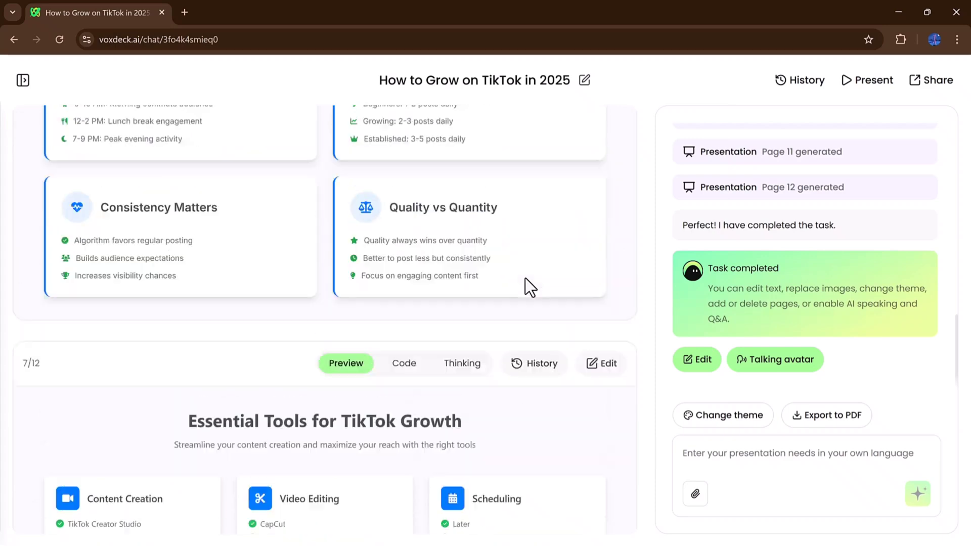
scroll(525, 278, up, 2)
scroll(524, 279, up, 2)
scroll(525, 278, up, 4)
scroll(525, 278, up, 5)
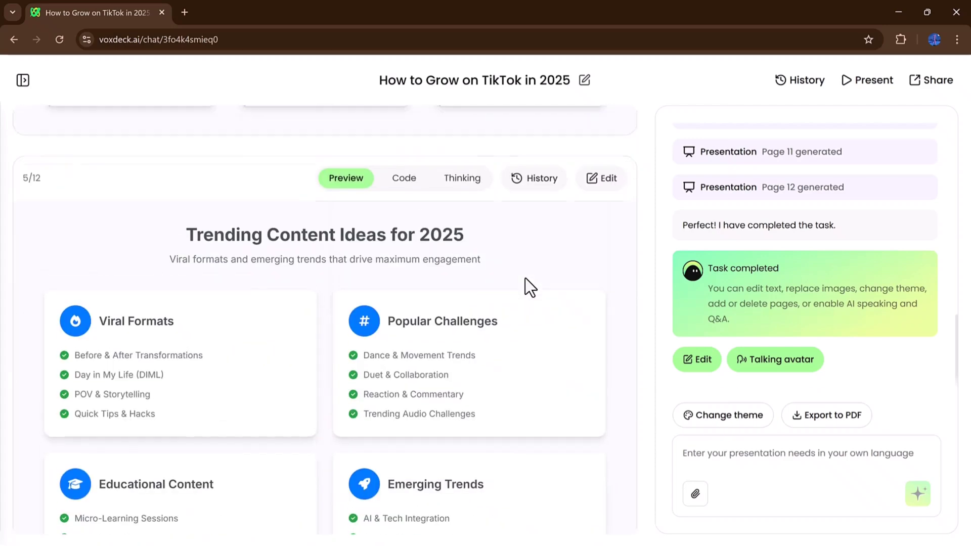
scroll(525, 279, up, 4)
scroll(525, 278, up, 2)
scroll(526, 278, up, 3)
scroll(525, 278, up, 5)
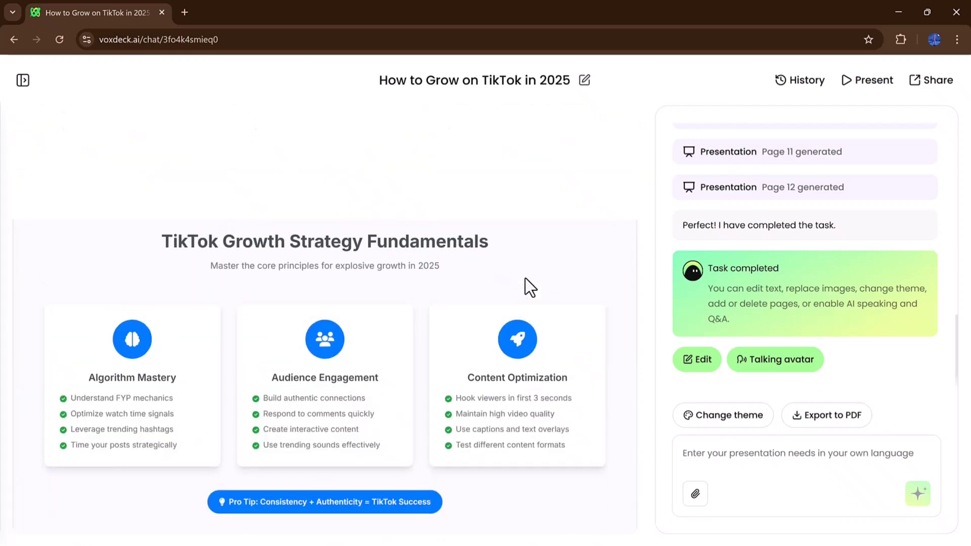
scroll(525, 278, up, 4)
scroll(526, 278, up, 2)
scroll(525, 278, up, 2)
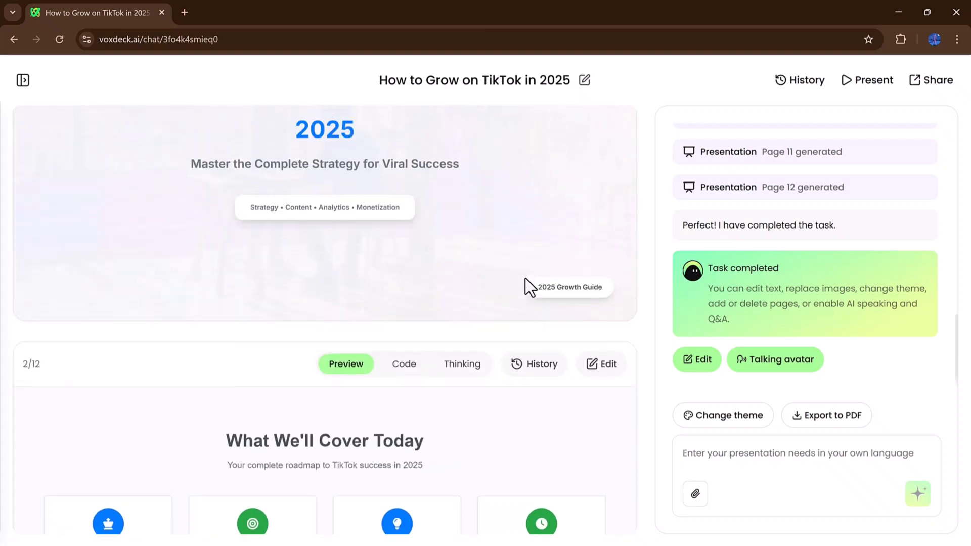
scroll(525, 278, up, 3)
scroll(525, 278, up, 1)
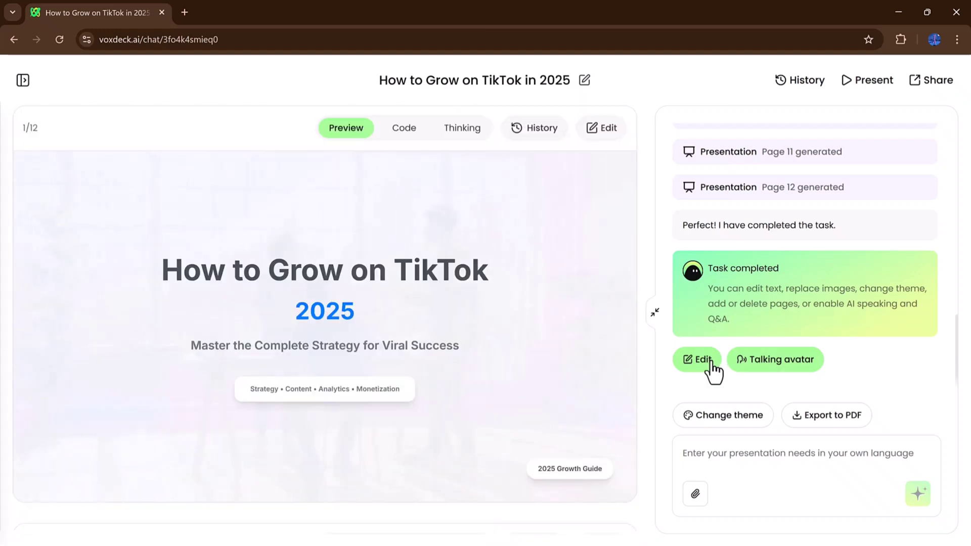
click(755, 358)
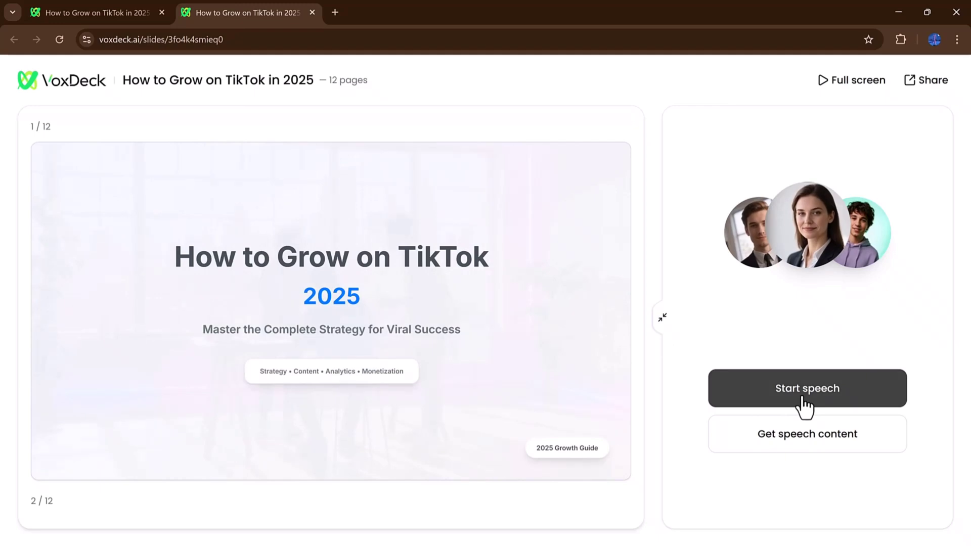
click(804, 404)
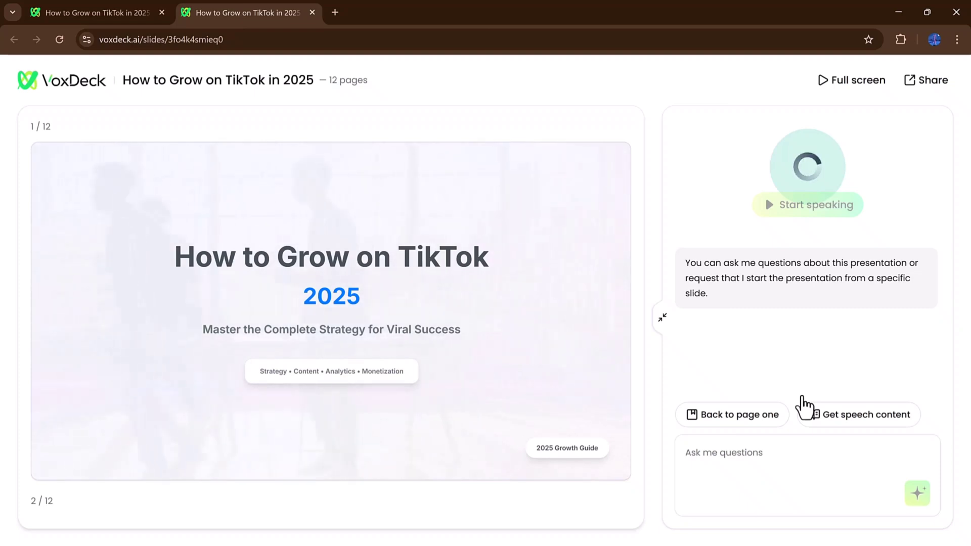
click(312, 12)
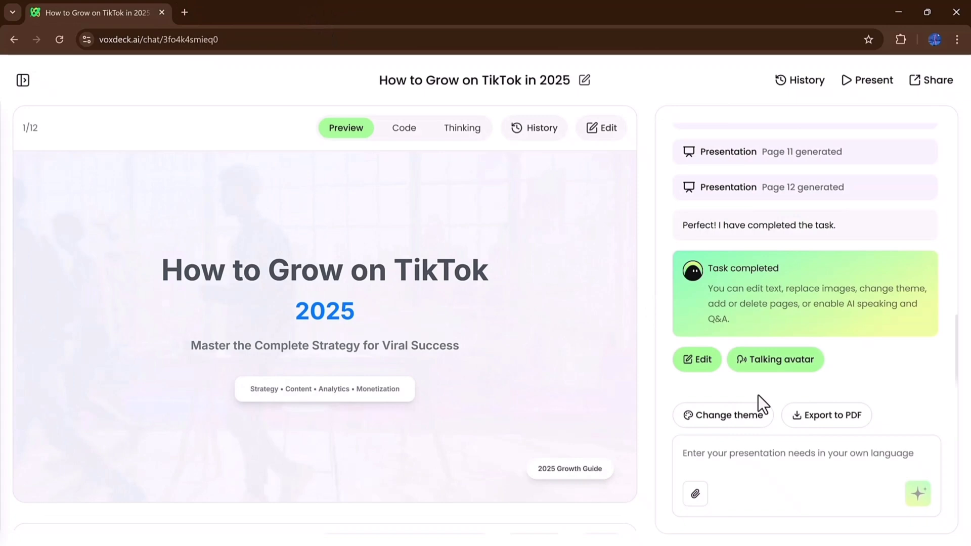
Export the TikTok growth deck as a PDF.
click(826, 416)
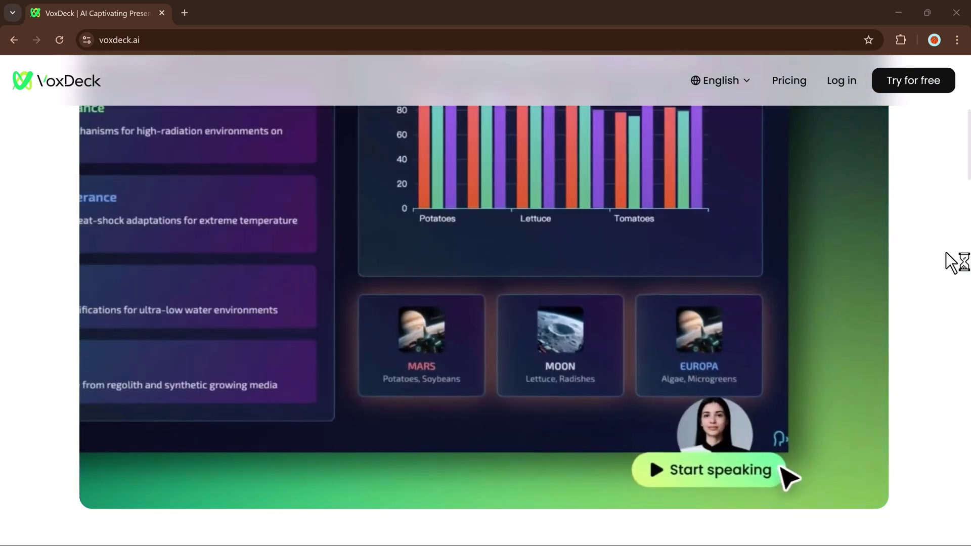
scroll(956, 262, down, 5)
scroll(953, 262, down, 3)
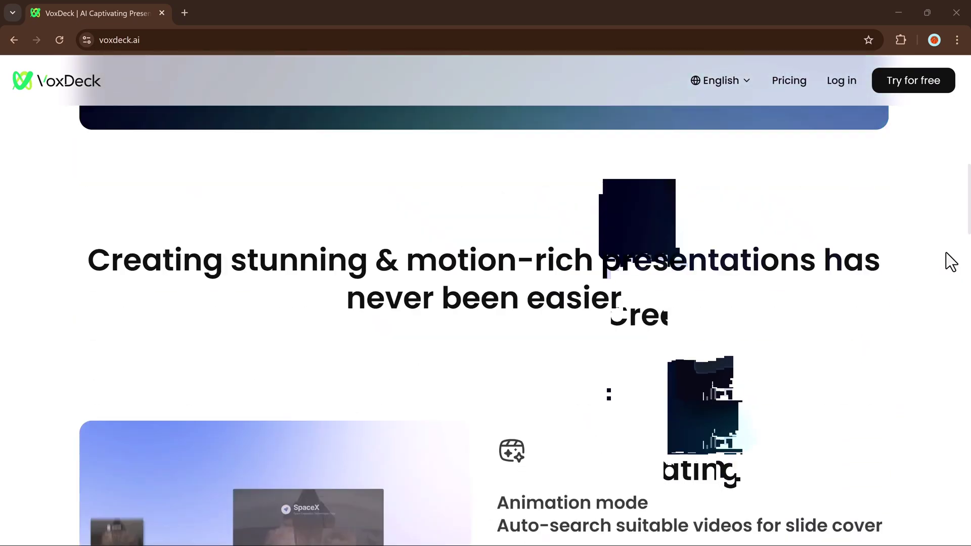
scroll(950, 262, down, 2)
scroll(950, 262, down, 3)
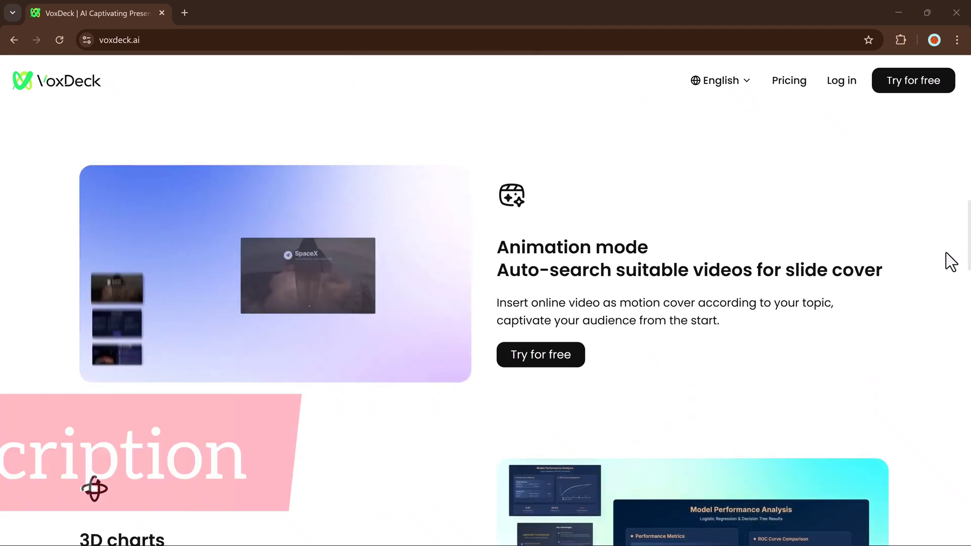
scroll(950, 262, down, 3)
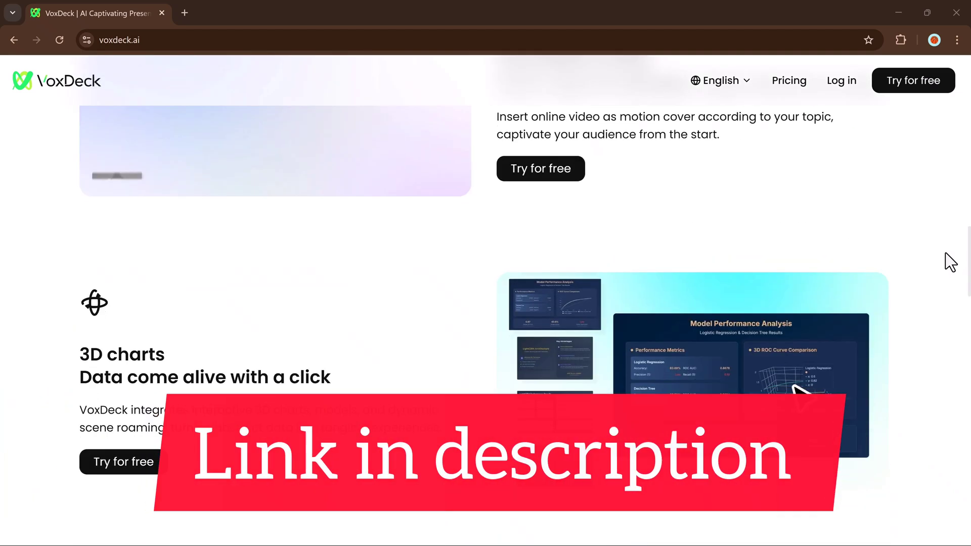
scroll(950, 262, down, 1)
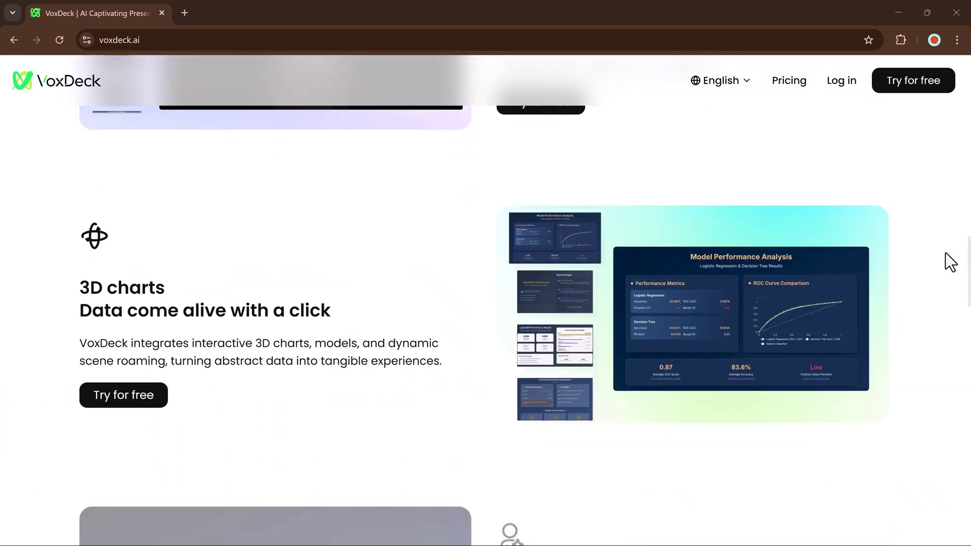